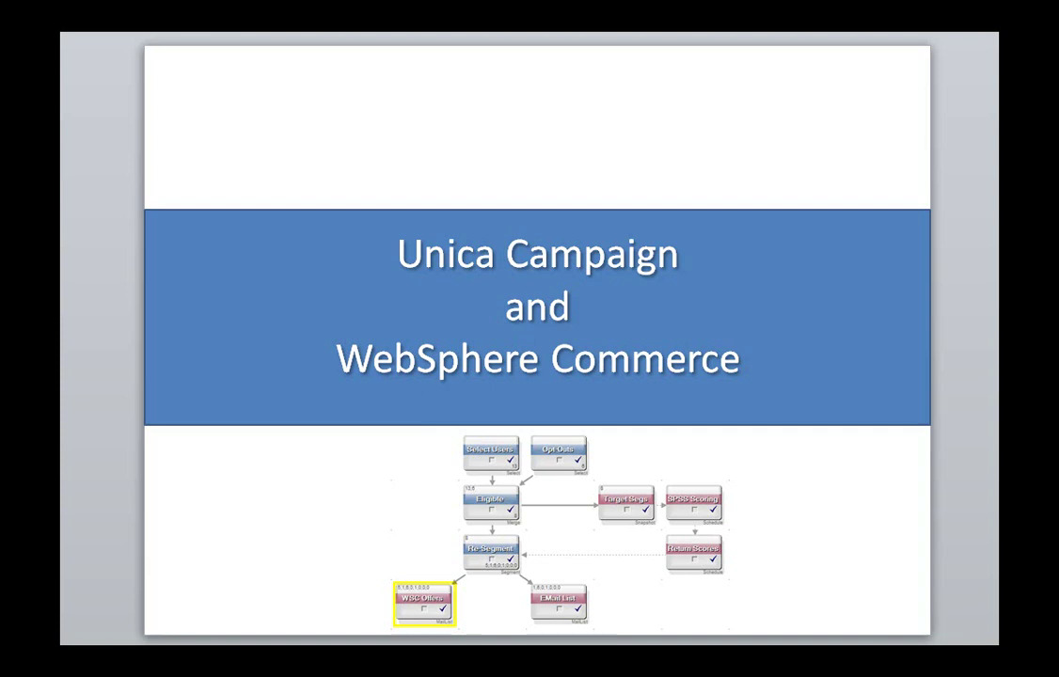
- Advance past the title and Follow me! slides to the demonstration overview slide
key(Right)
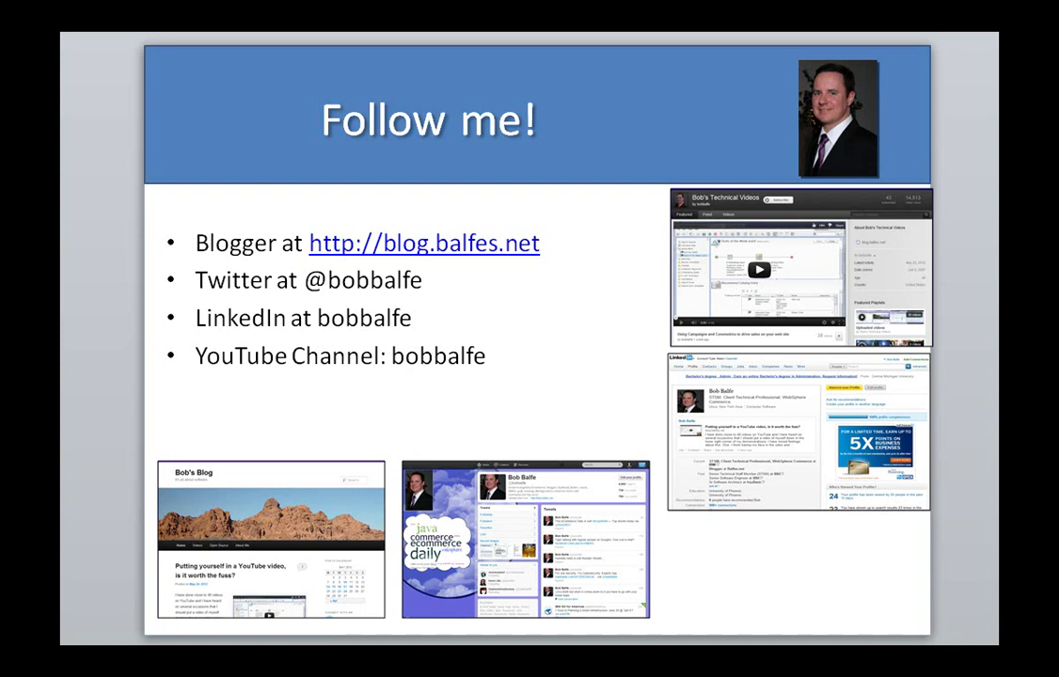
key(Right)
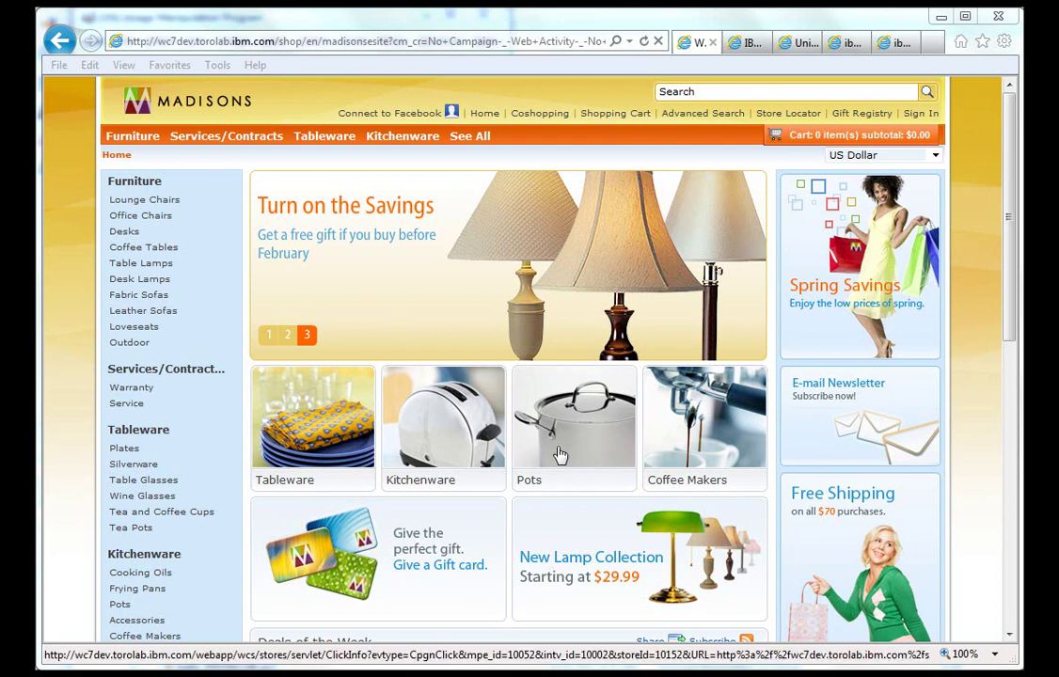
- Sign in as the returning customer with their logon ID and password, then return to the home page
click(934, 116)
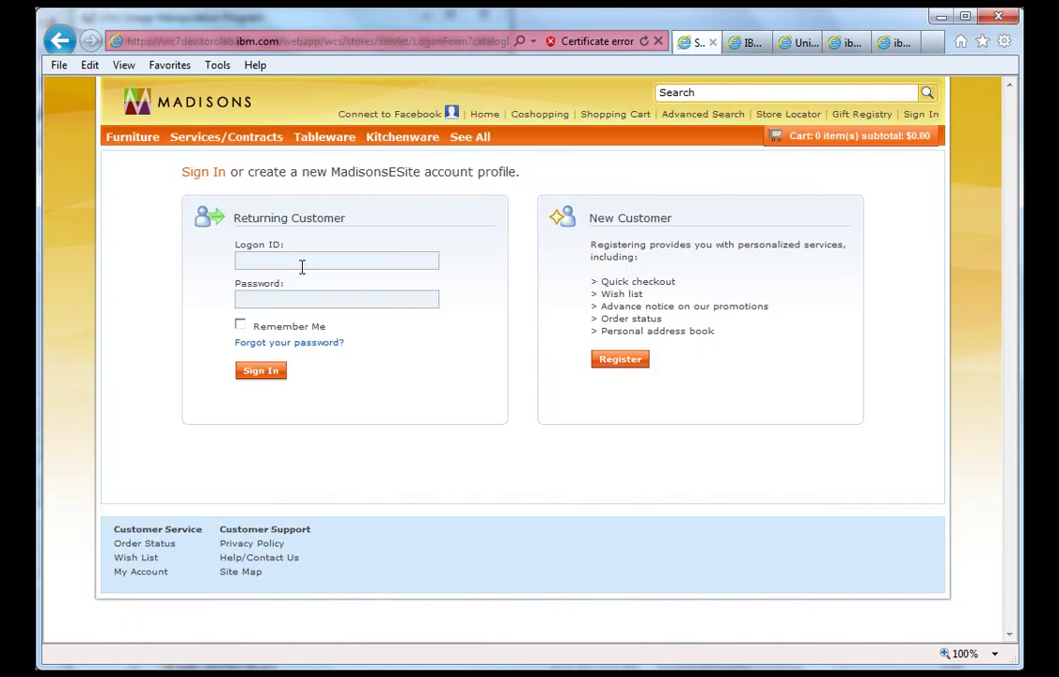
click(301, 264)
text(madison1)
key(Tab)
text(passw0rd)
click(260, 376)
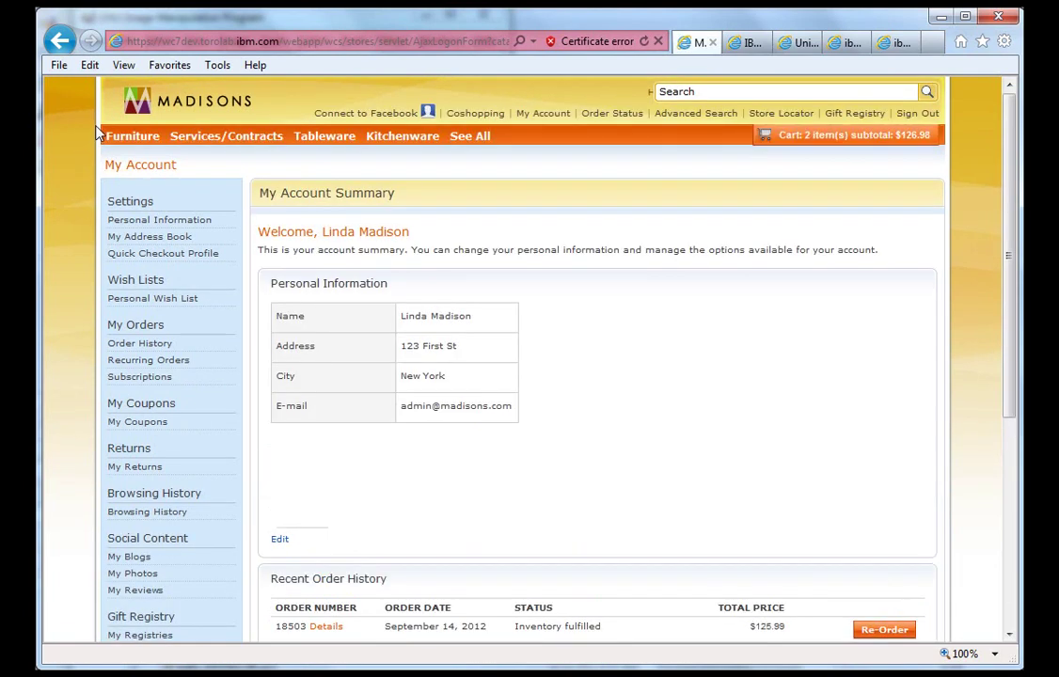
click(198, 105)
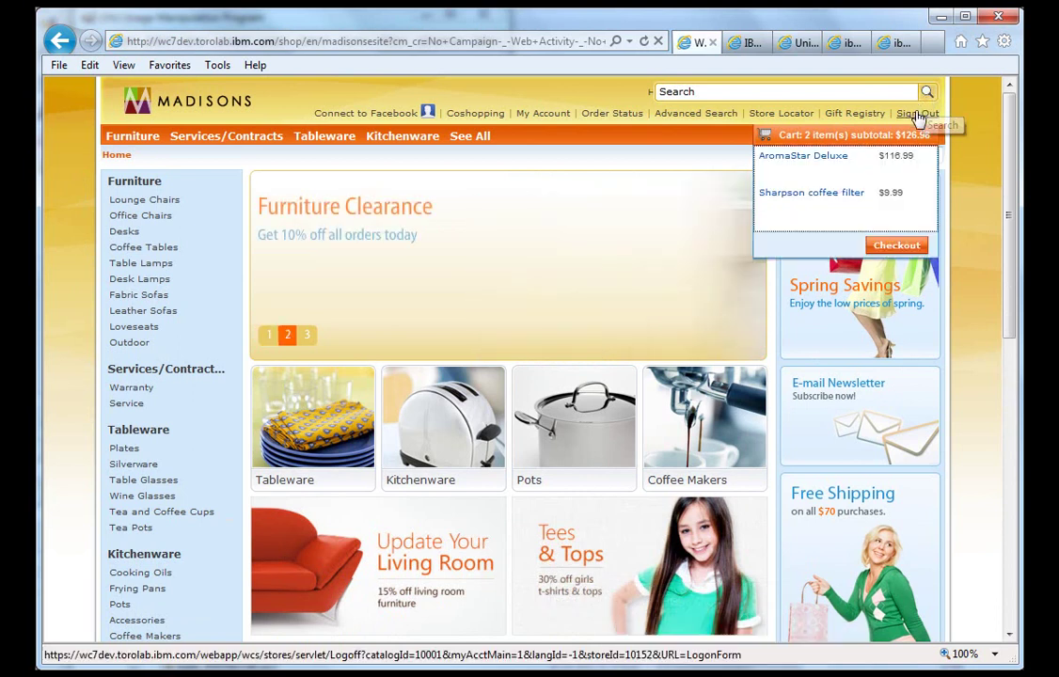
- Sign out and sign back in as the second customer with their logon ID and password
click(917, 113)
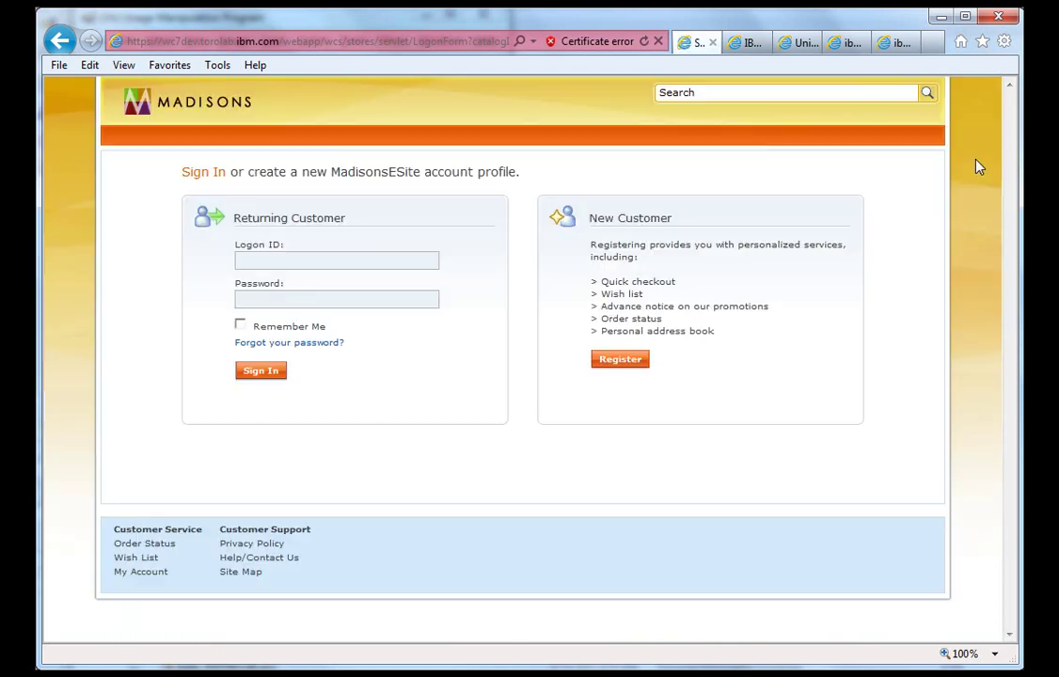
click(310, 267)
text(guymadis)
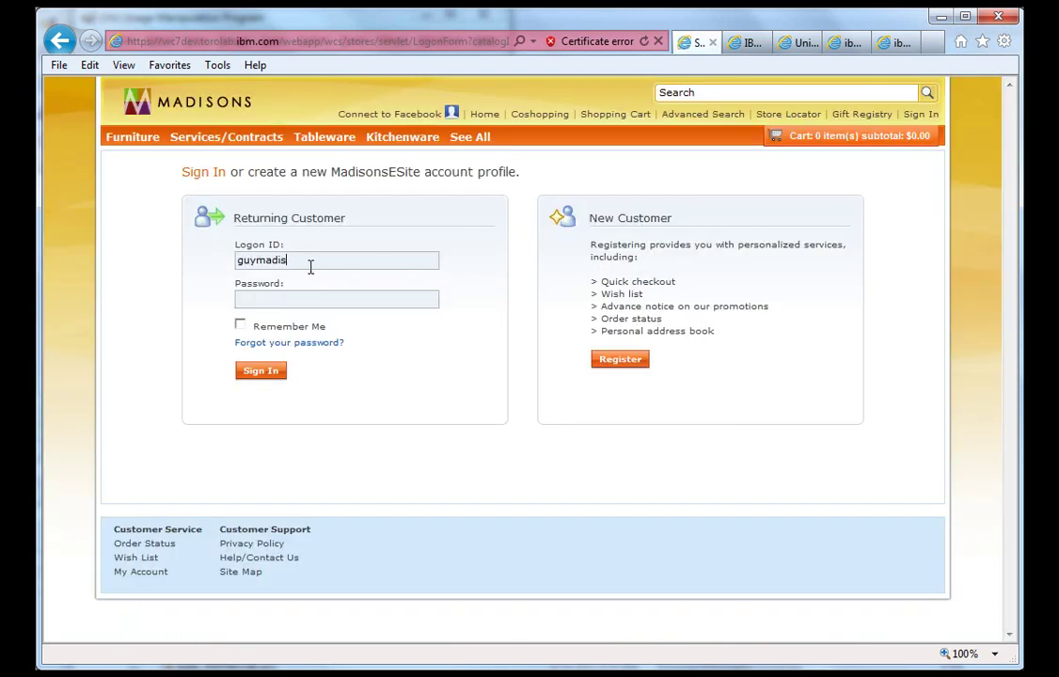
text(on1)
key(Tab)
text(passw0rd)
click(260, 371)
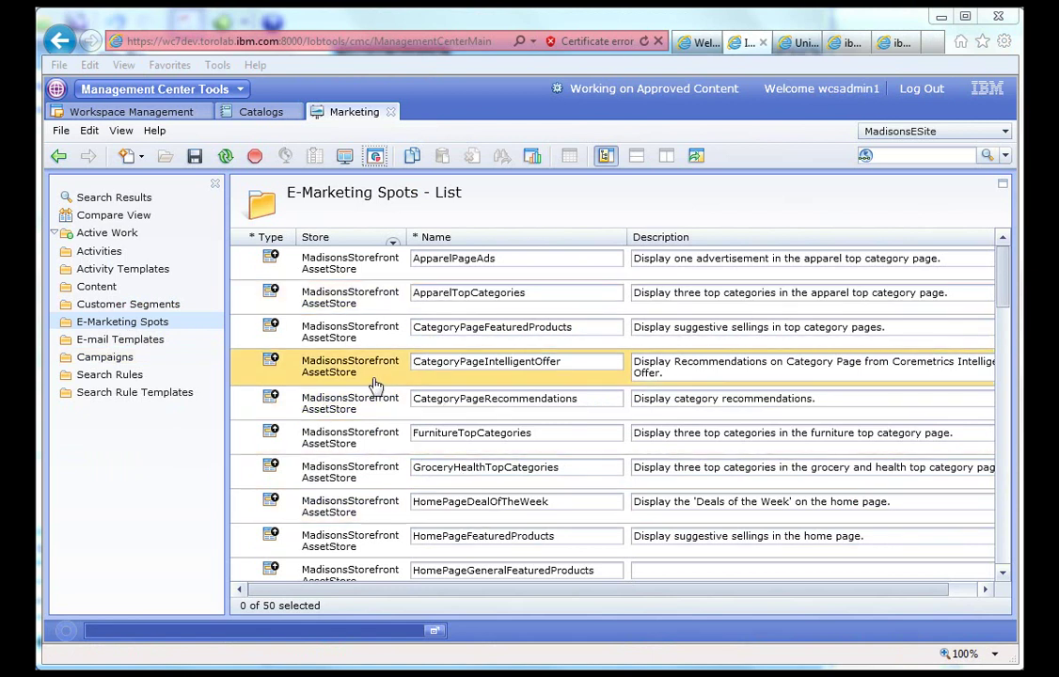
- Launch Store Preview from the Marketing tool's toolbar to view the Madisons home page
click(345, 164)
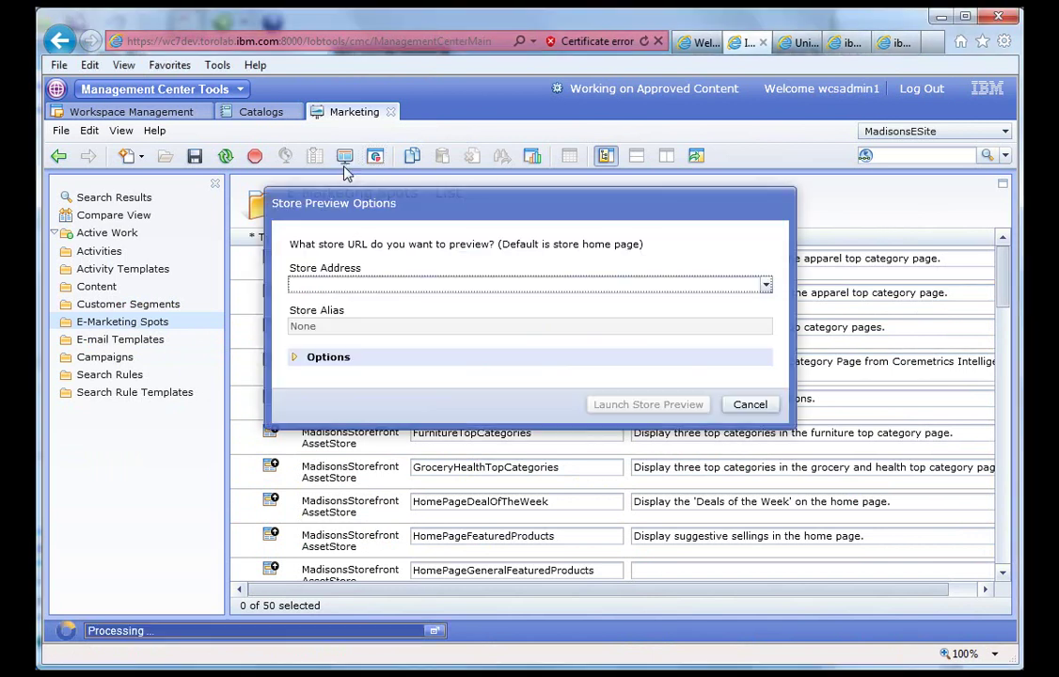
click(616, 406)
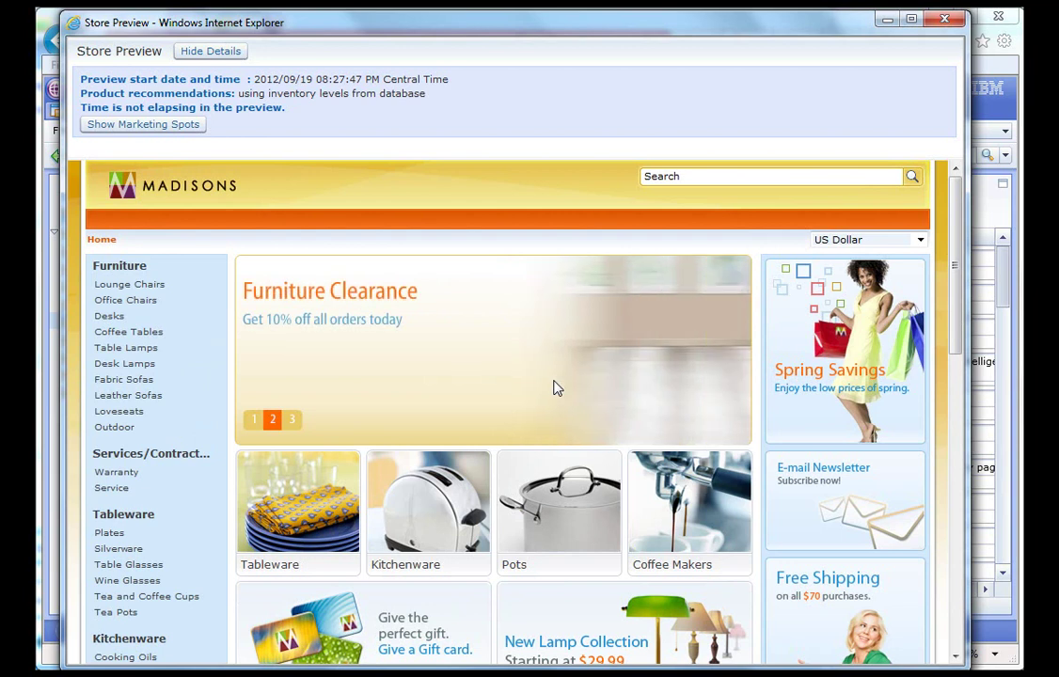
- Outline the marketing spots, locate the [HomePageRow3Ads] label, and close the Store Preview window
click(151, 126)
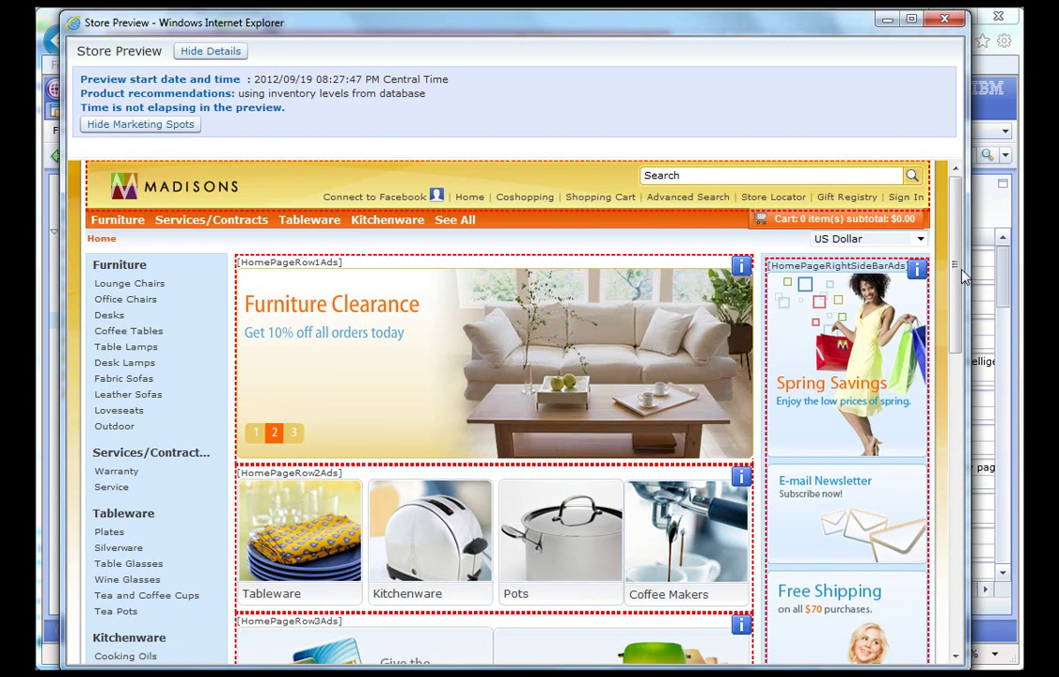
drag(961, 274, 962, 386)
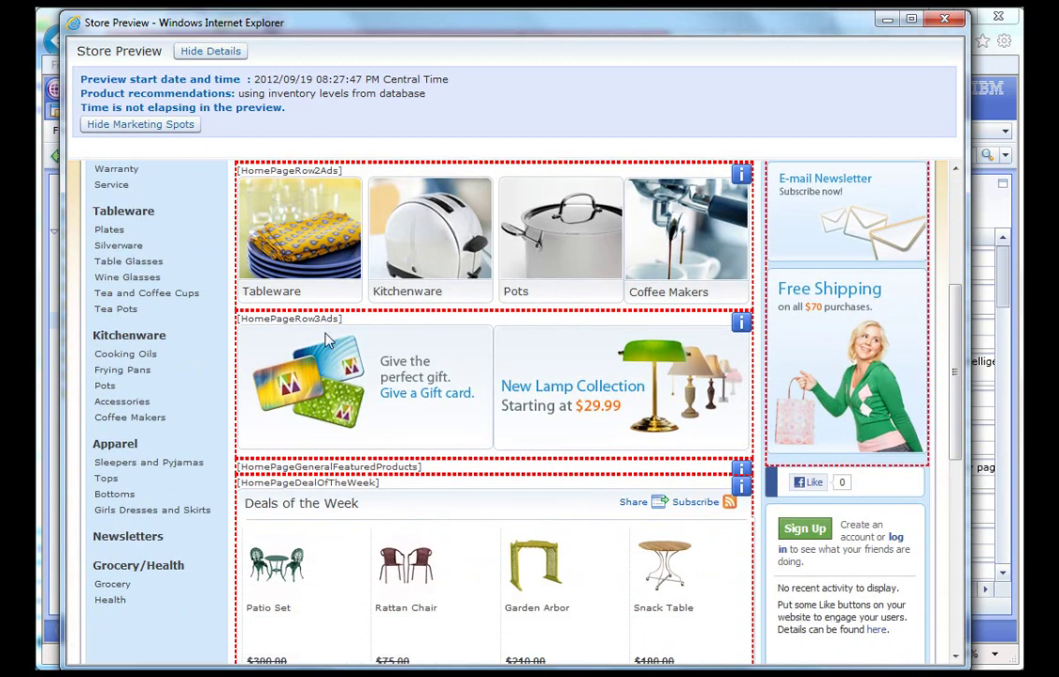
triple_click(291, 321)
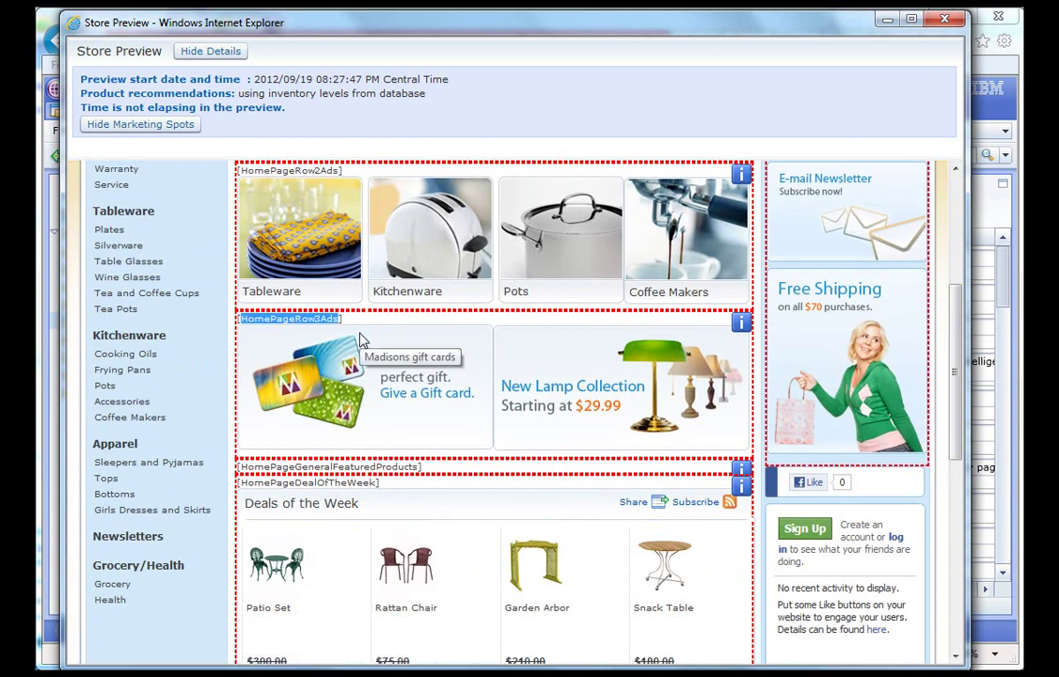
click(946, 20)
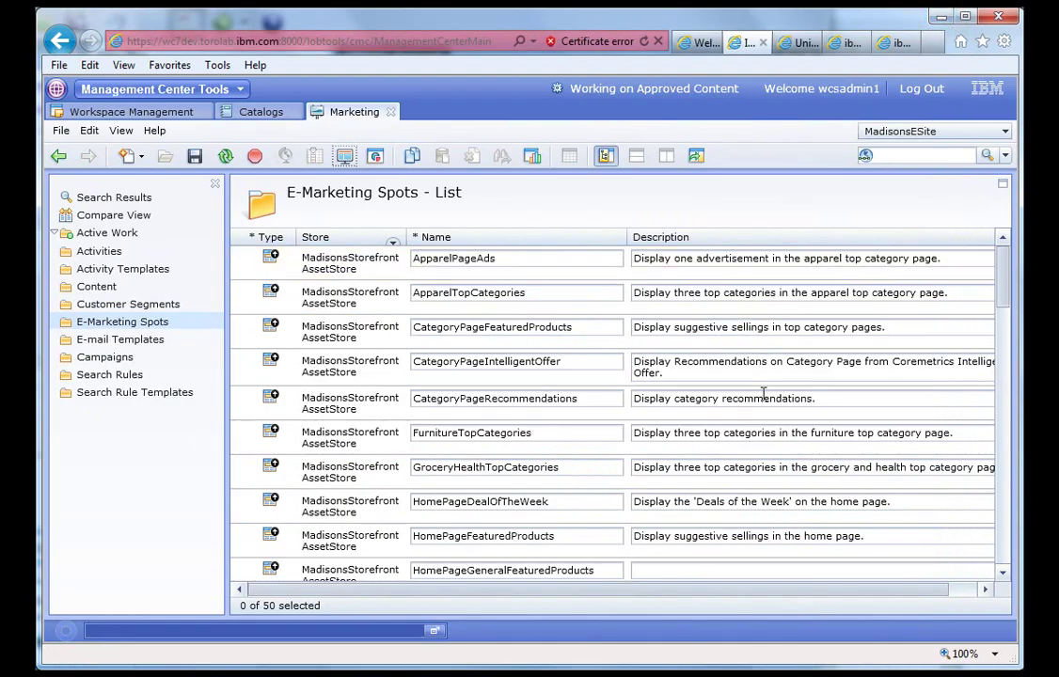
- Show the activity list for the HomePageRow3Ads e-Marketing Spot
scroll(1004, 426, down, 3)
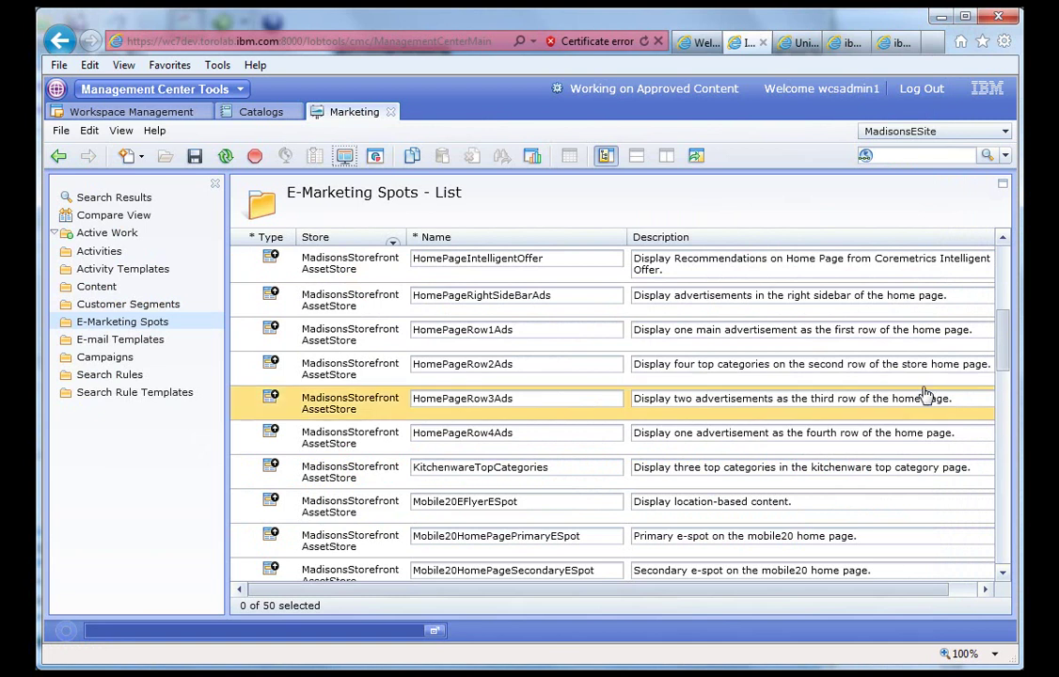
click(354, 412)
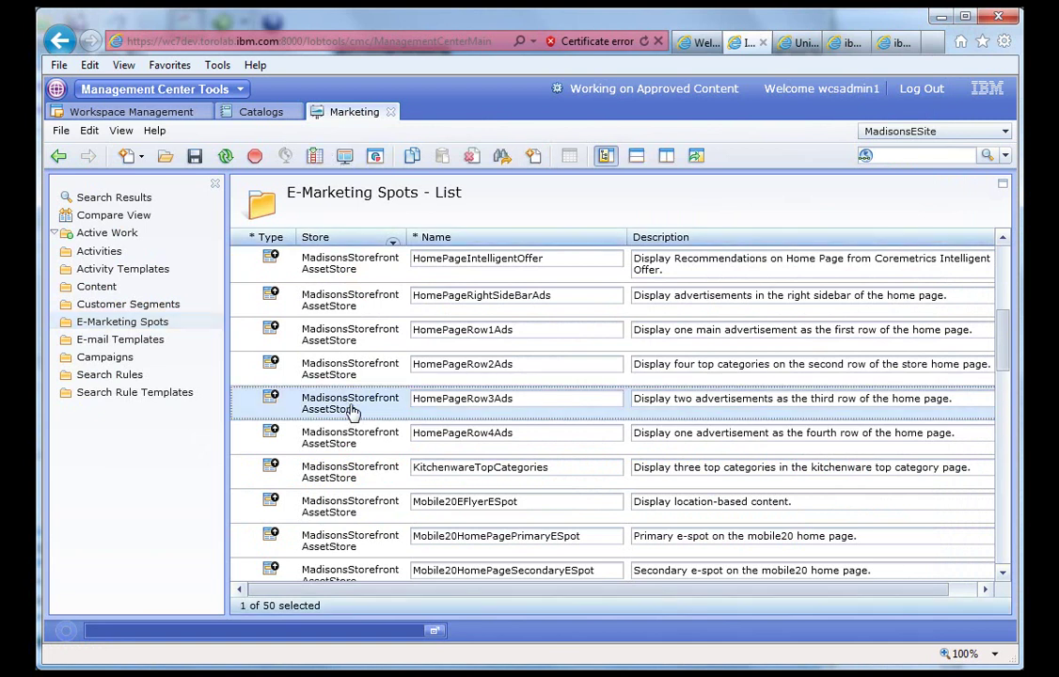
right_click(351, 411)
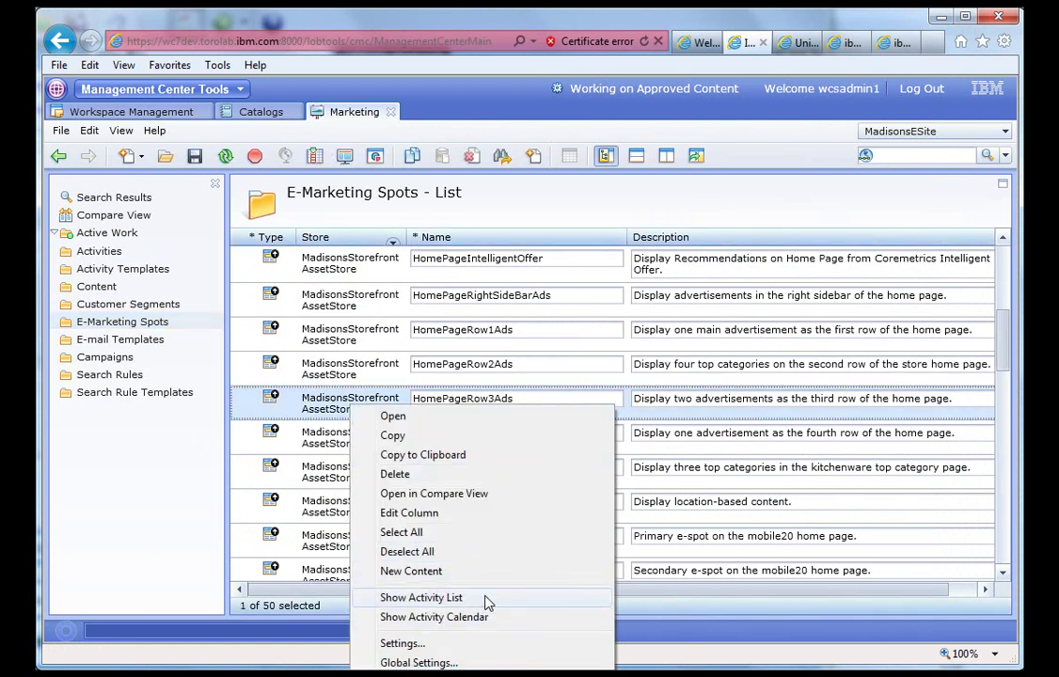
click(449, 609)
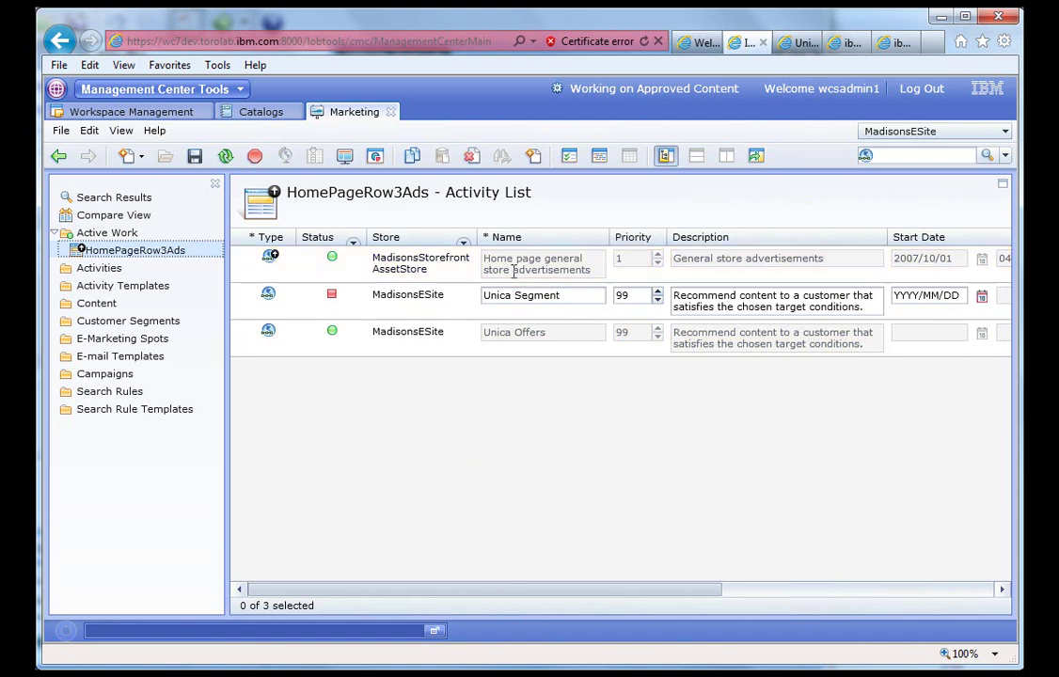
- Inspect the Recommend Content step of the Home page general store advertisements activity, then close it
double_click(414, 275)
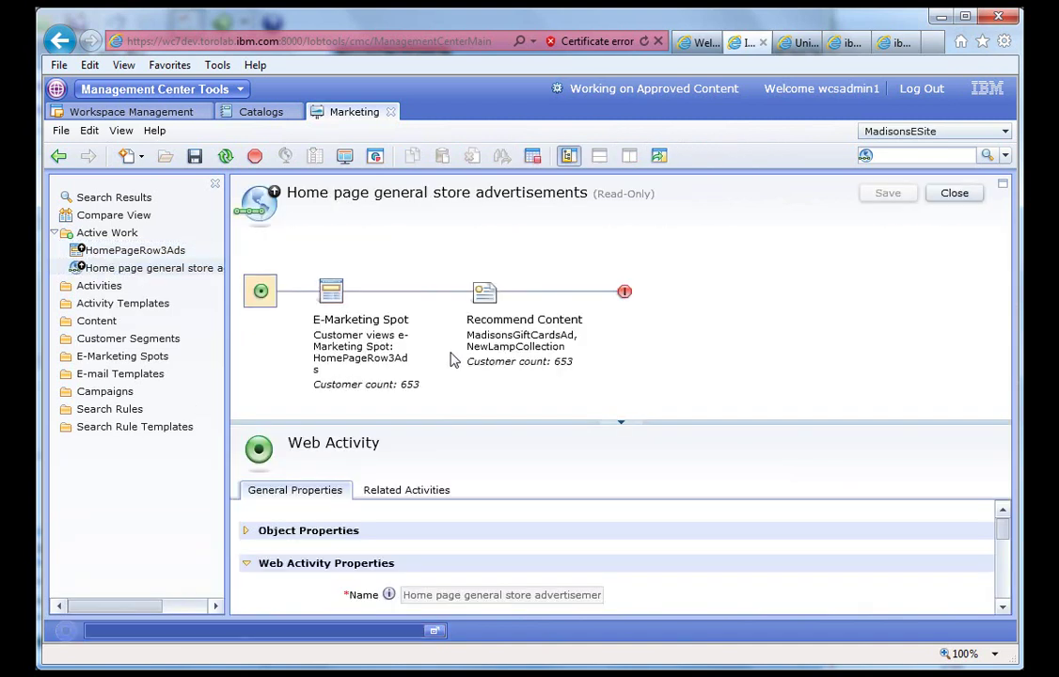
click(483, 299)
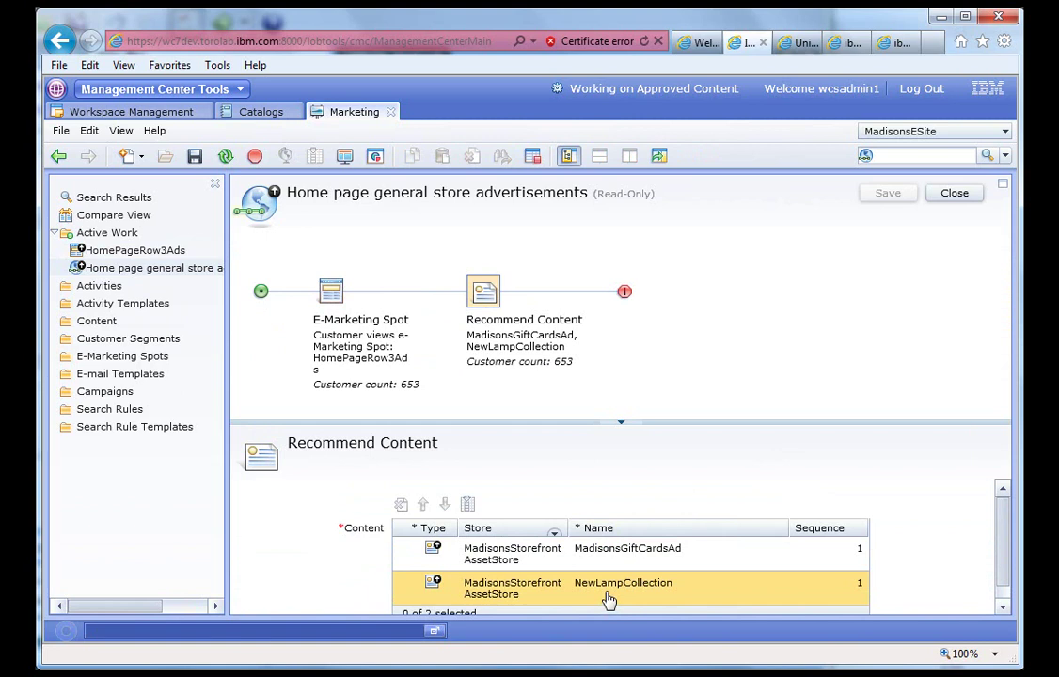
click(956, 196)
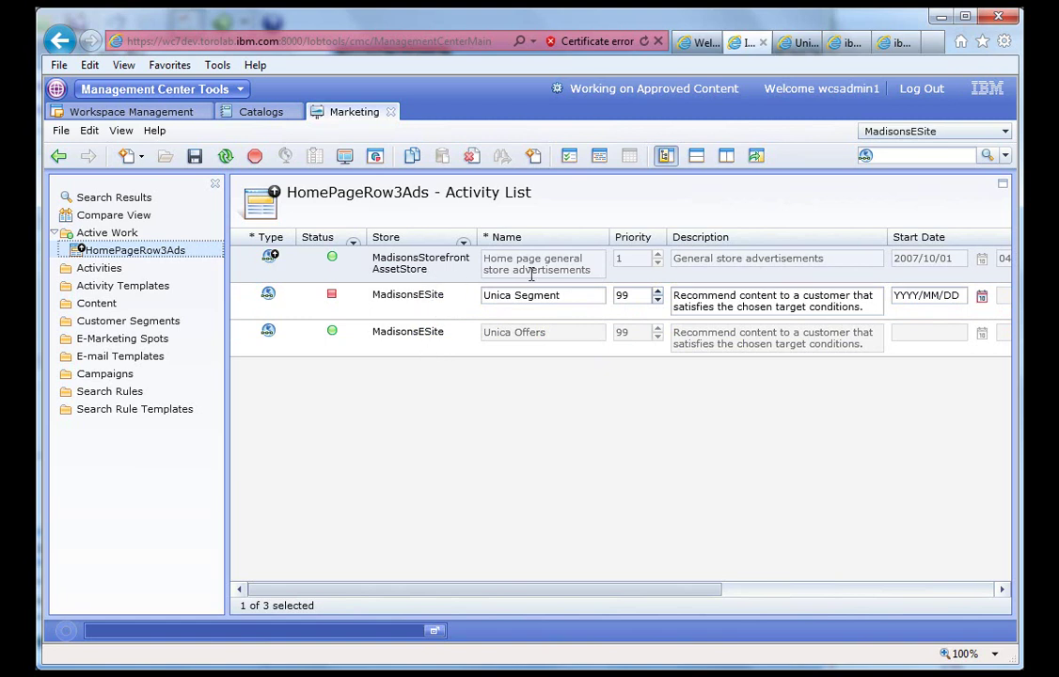
- Open the Unica Offers activity from the HomePageRow3Ads activity list
click(408, 348)
double_click(409, 350)
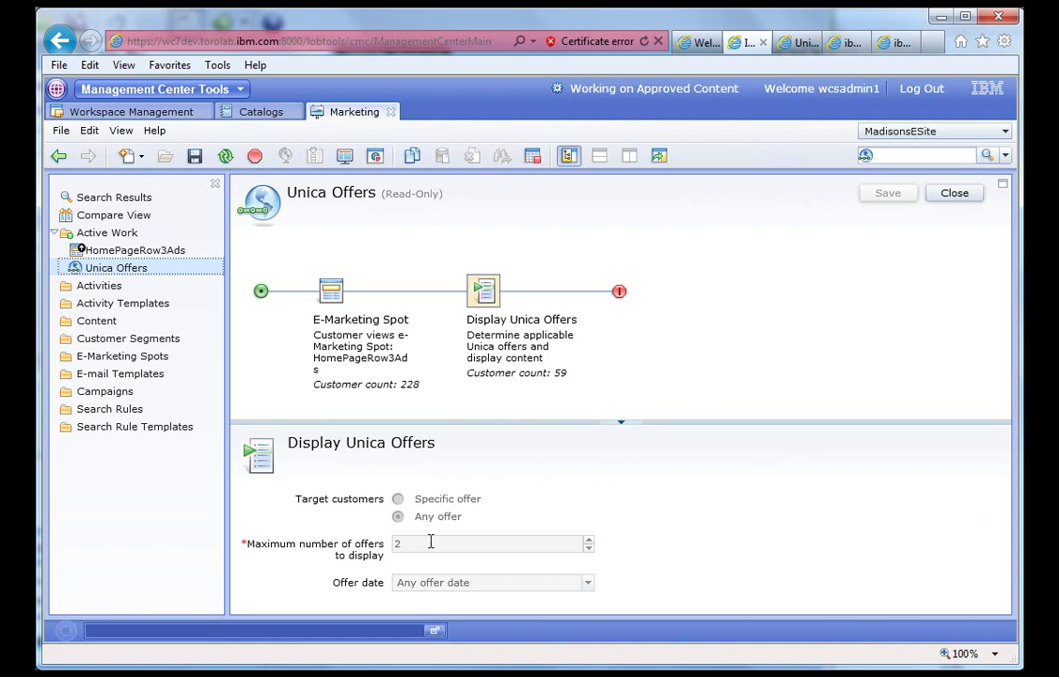
- Switch to the Unica Campaign tab showing the 3-Monthly Mailer v3 flowchart
key(ctrl+Tab)
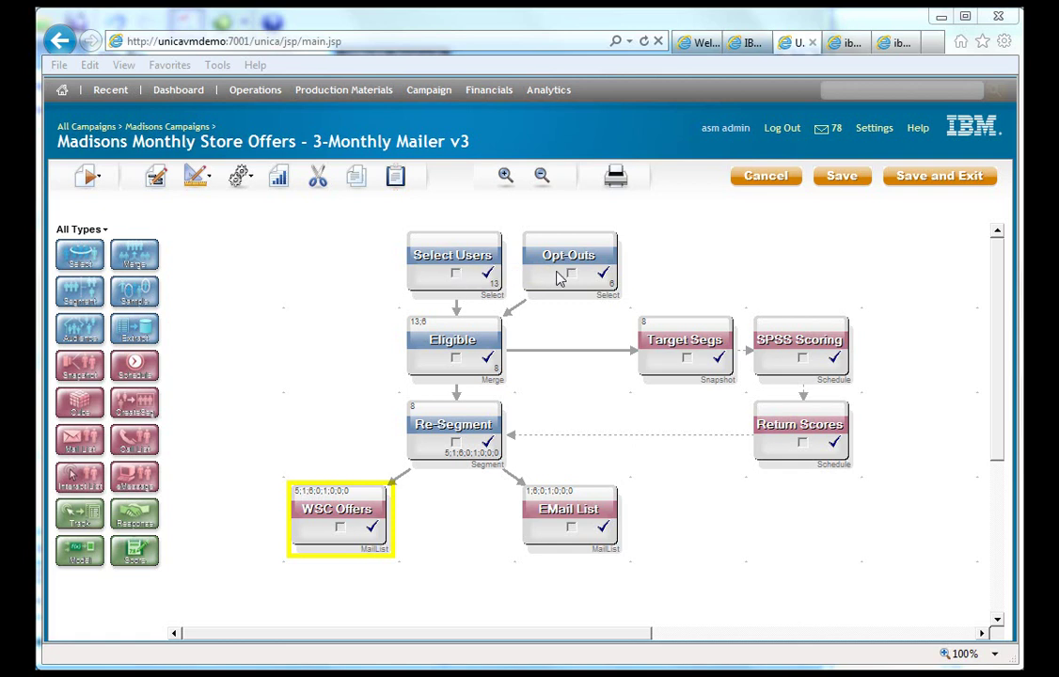
double_click(451, 267)
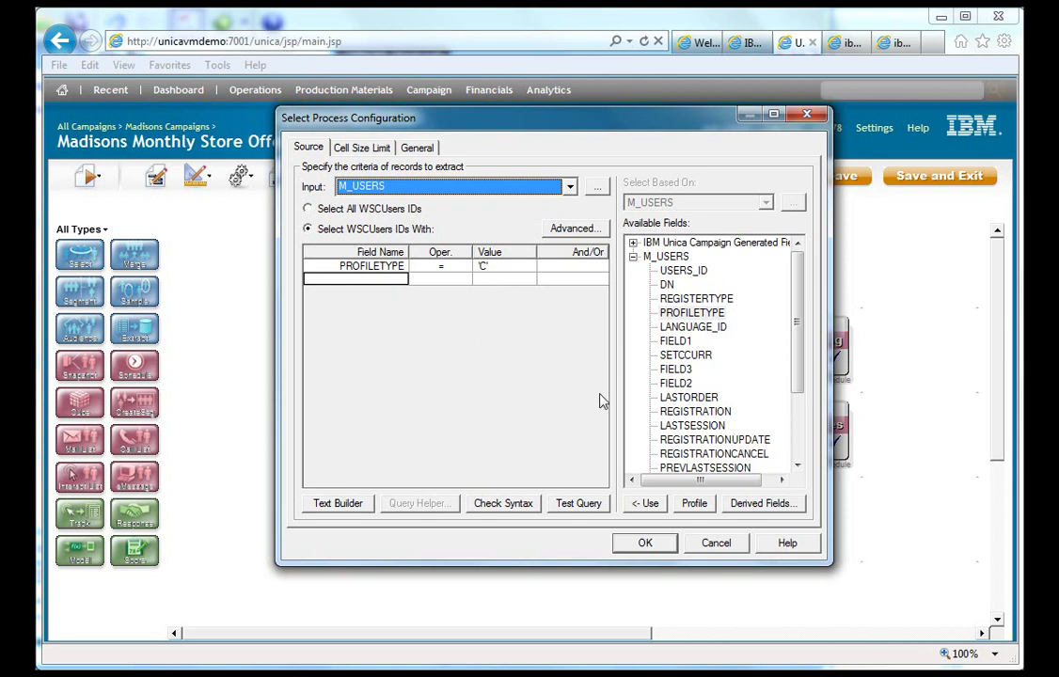
click(716, 543)
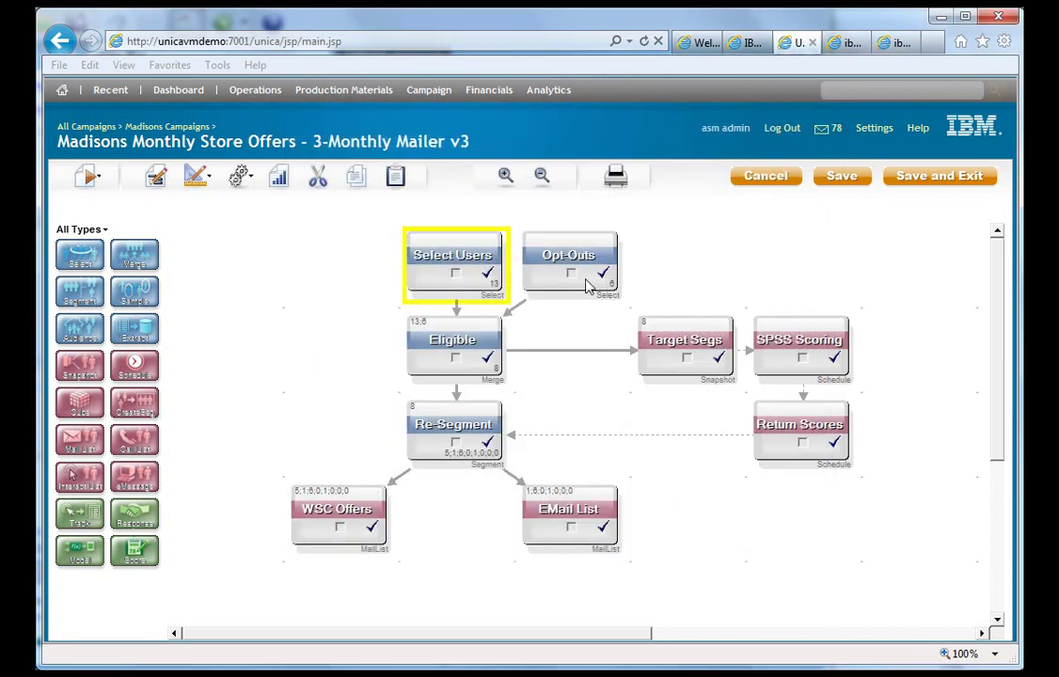
click(571, 274)
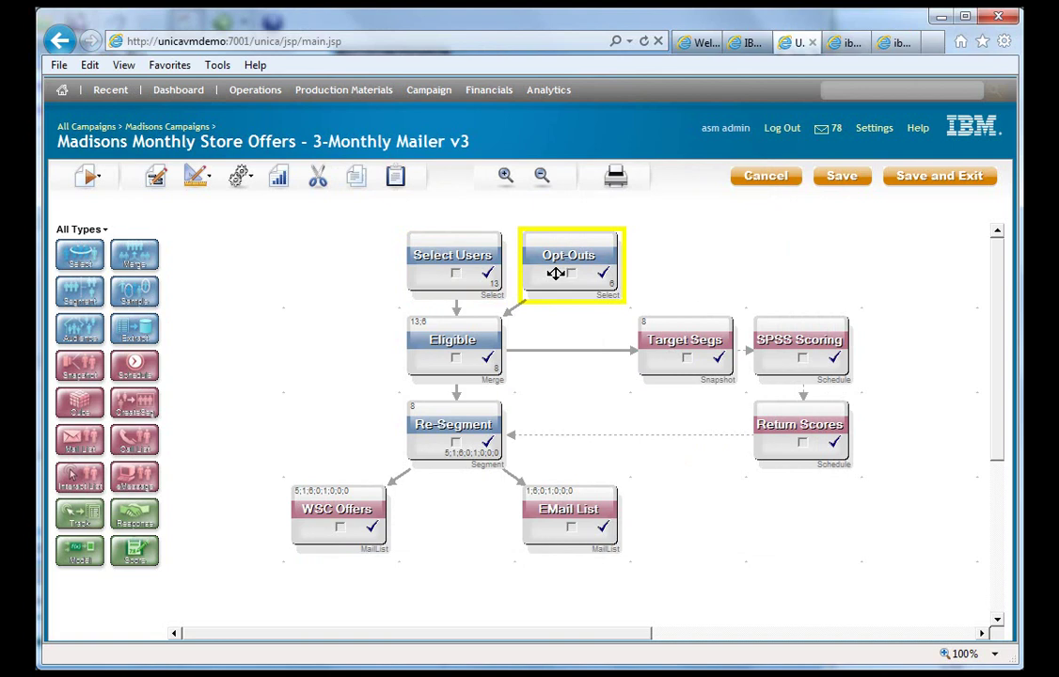
double_click(555, 273)
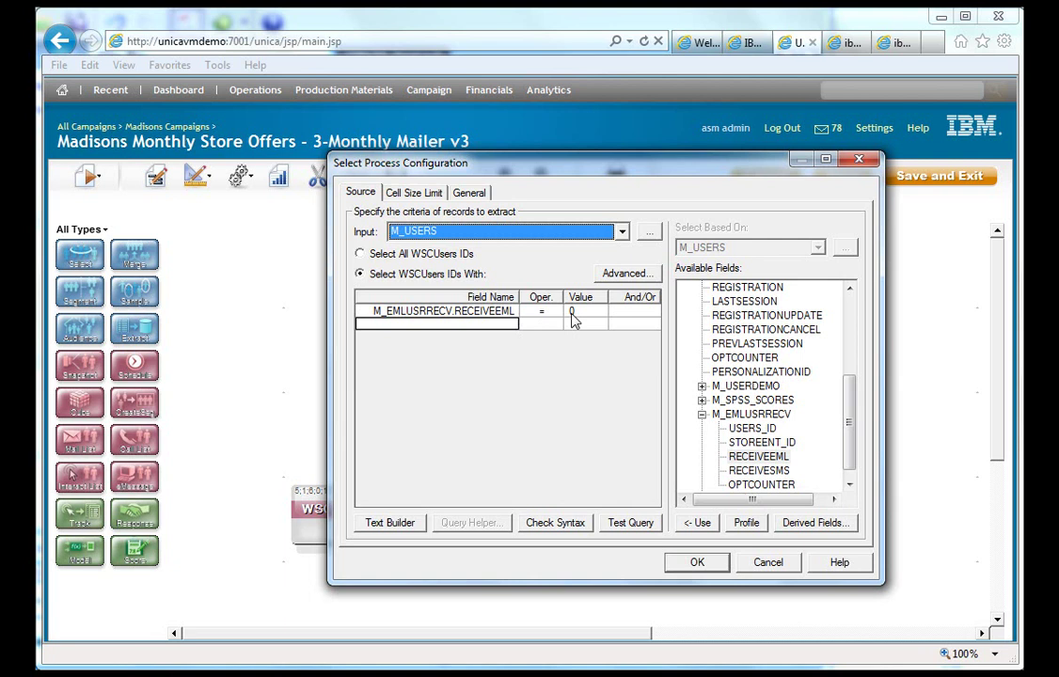
click(765, 564)
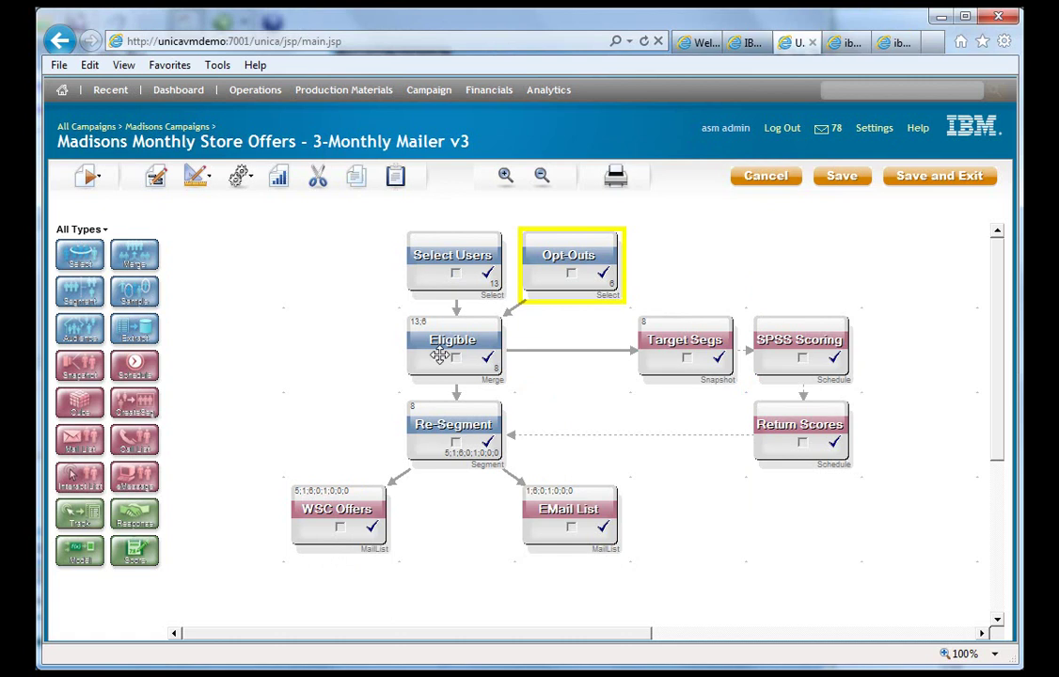
double_click(439, 355)
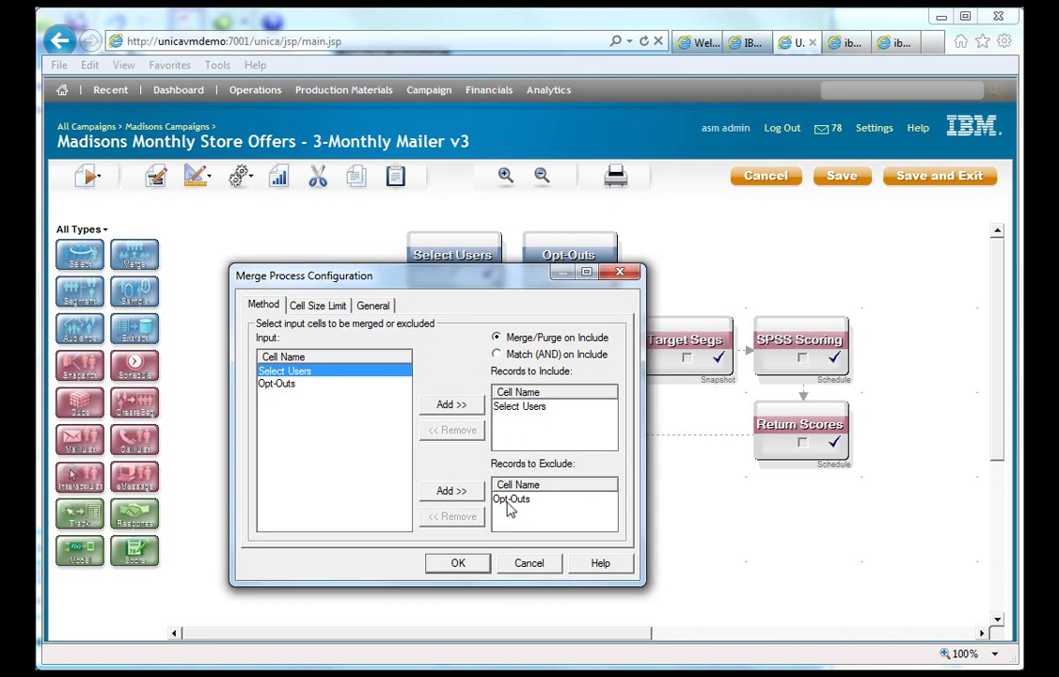
click(527, 562)
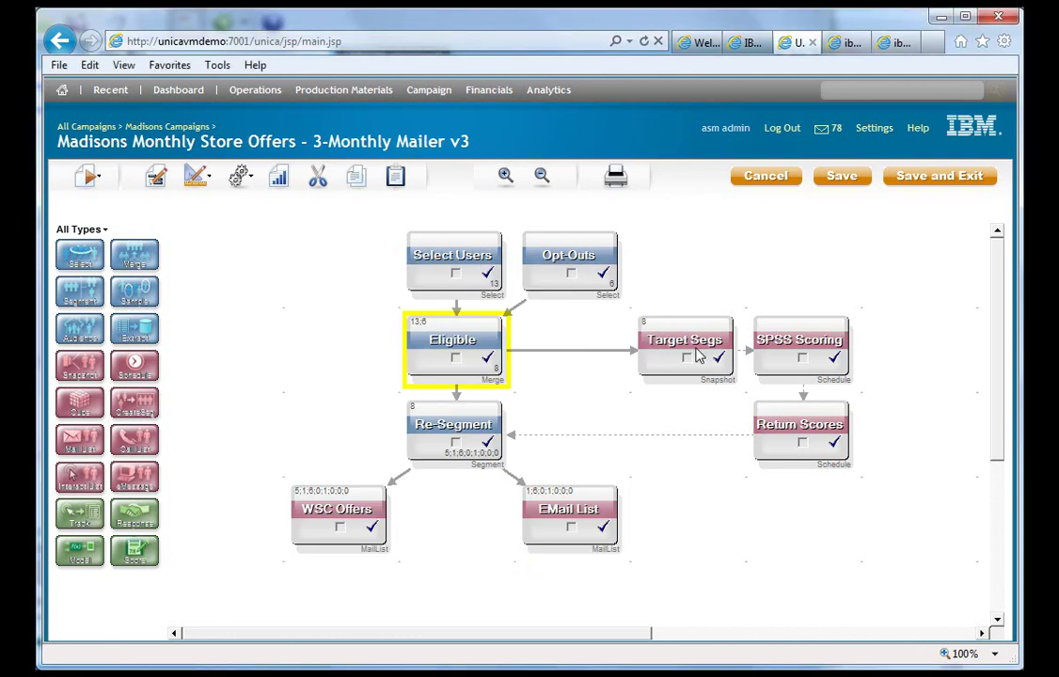
double_click(696, 348)
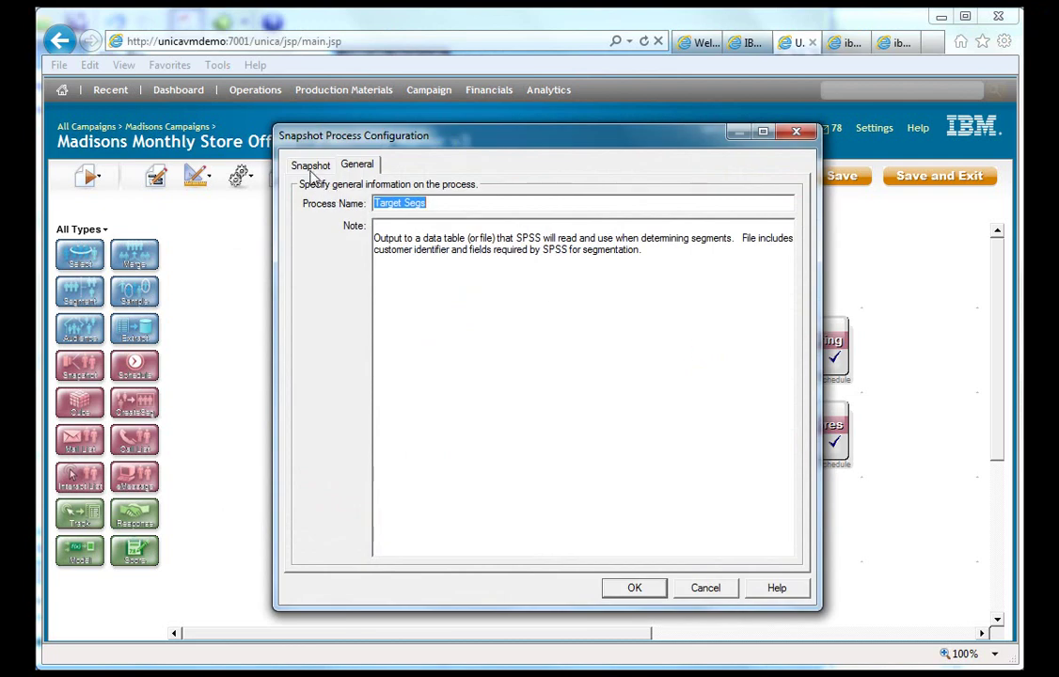
click(311, 167)
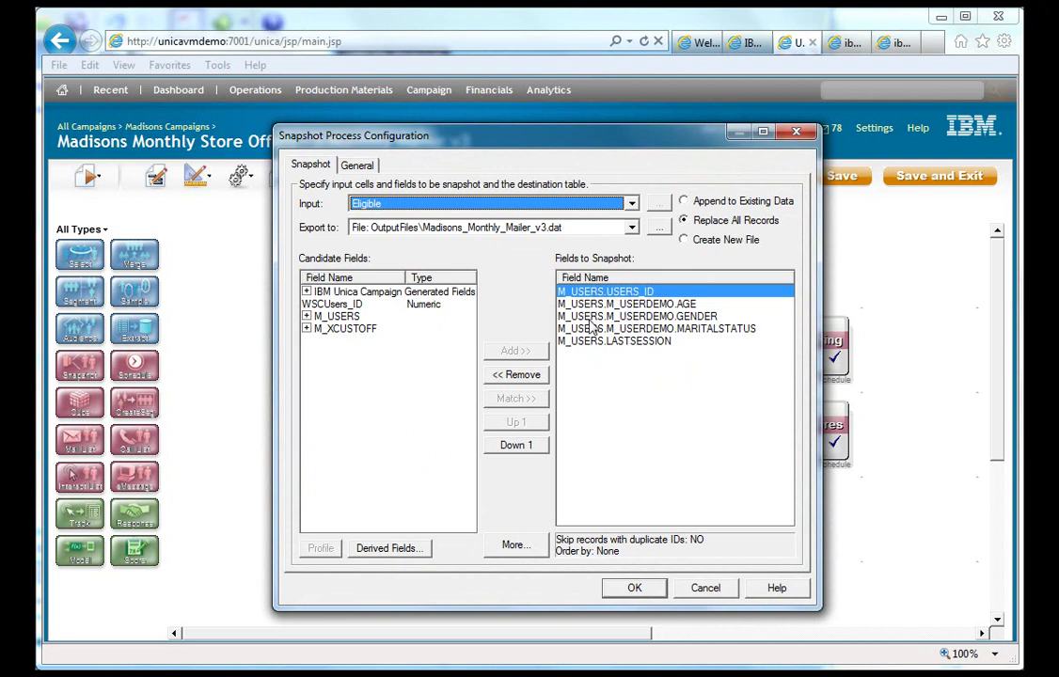
click(706, 590)
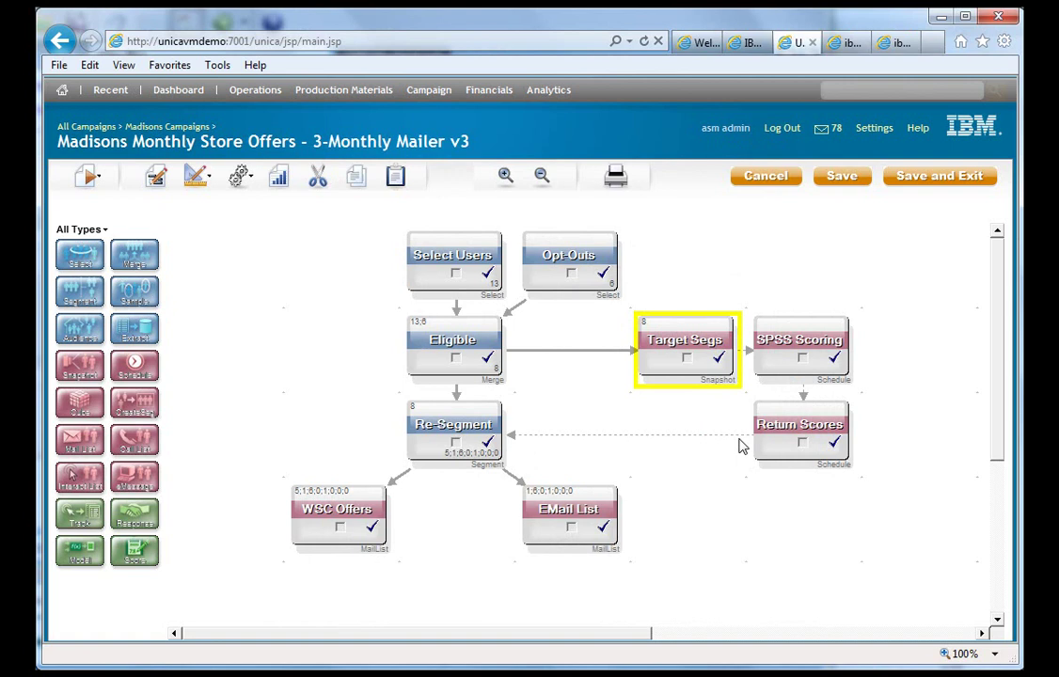
click(450, 428)
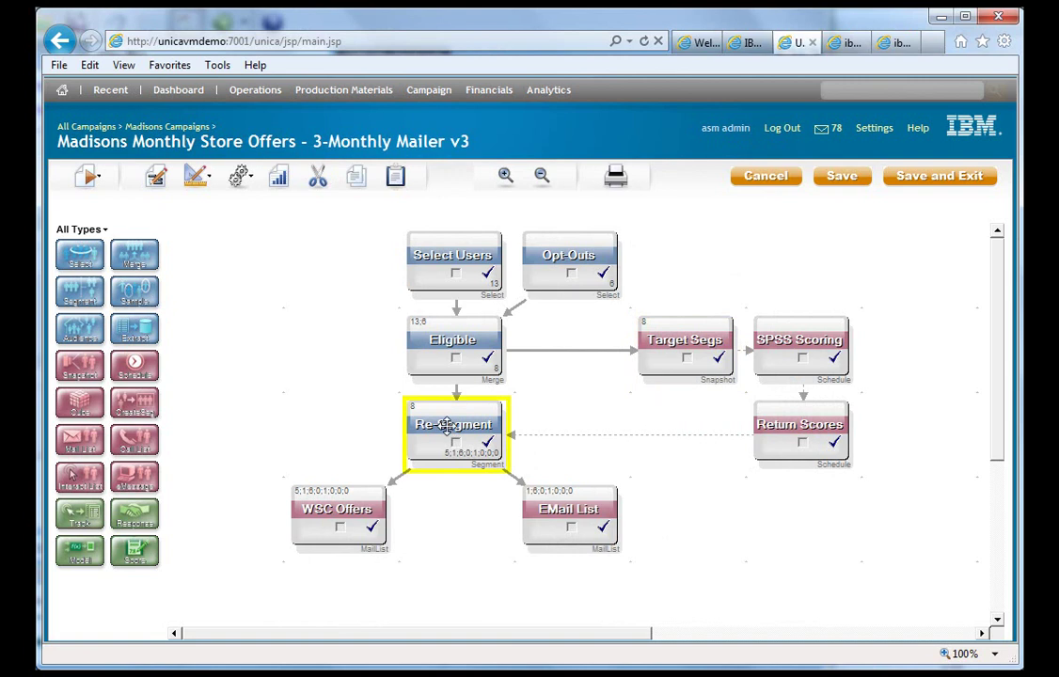
double_click(450, 428)
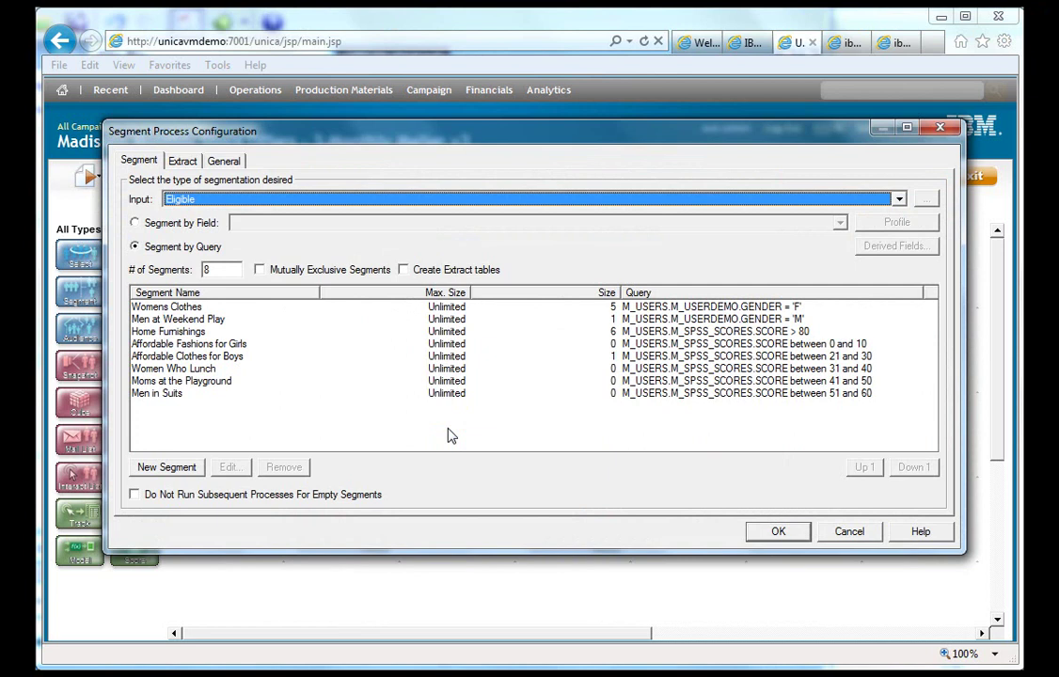
click(178, 313)
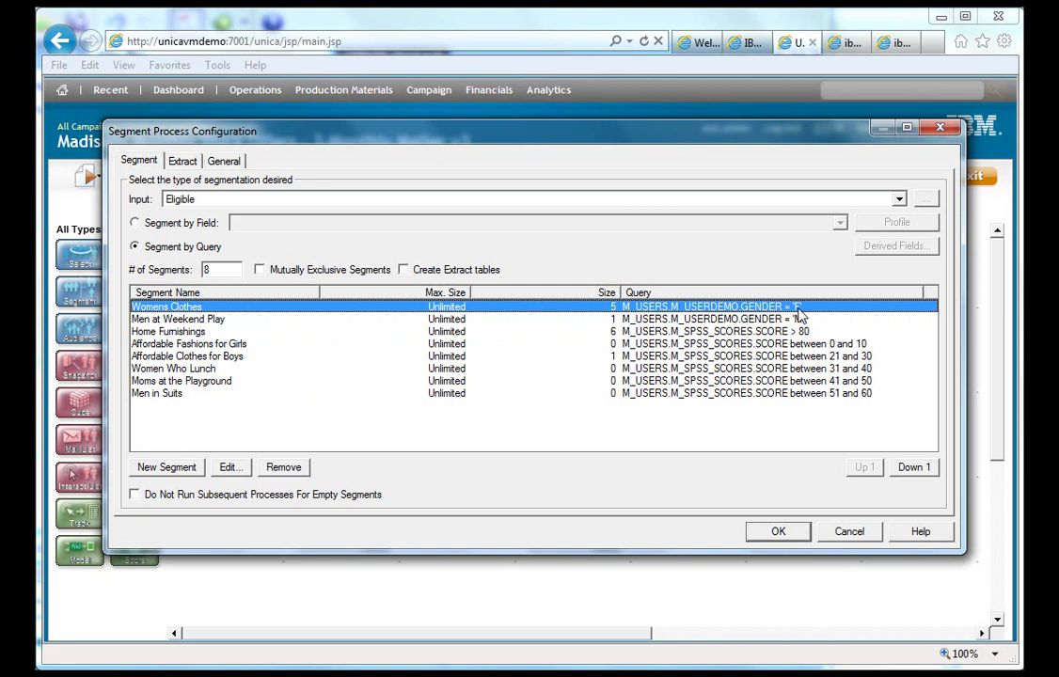
click(800, 320)
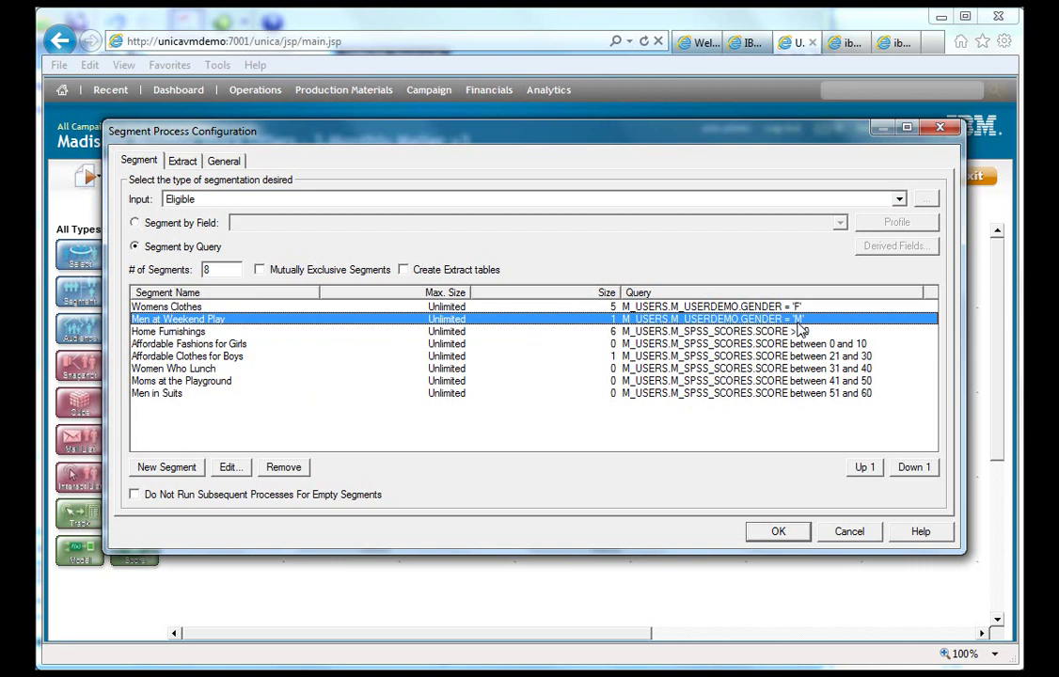
click(287, 332)
click(473, 345)
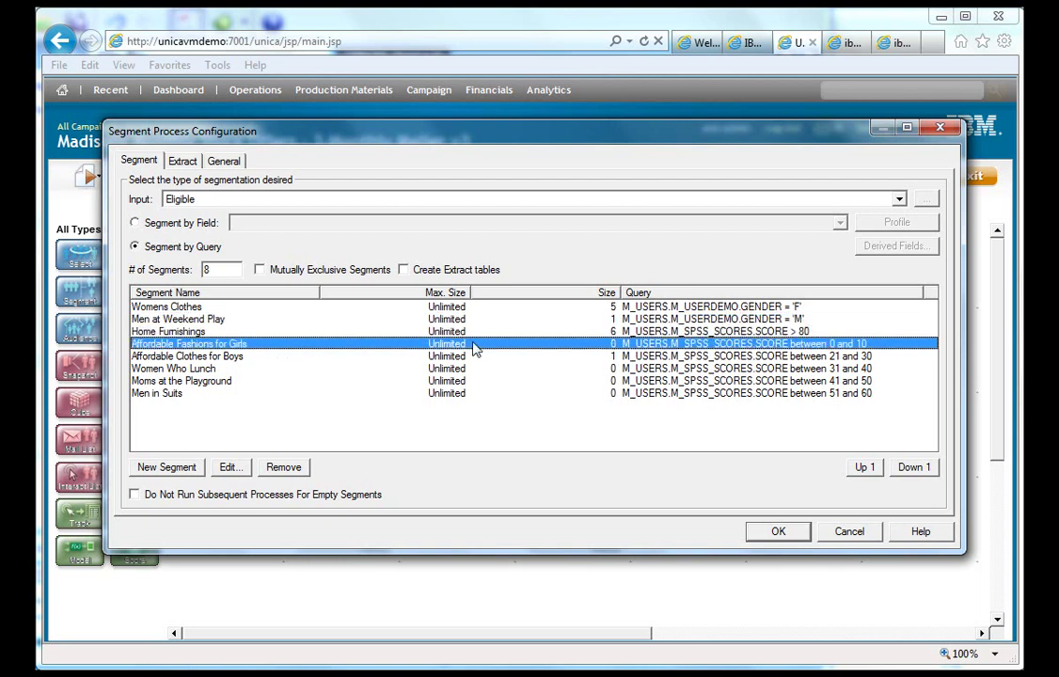
click(627, 358)
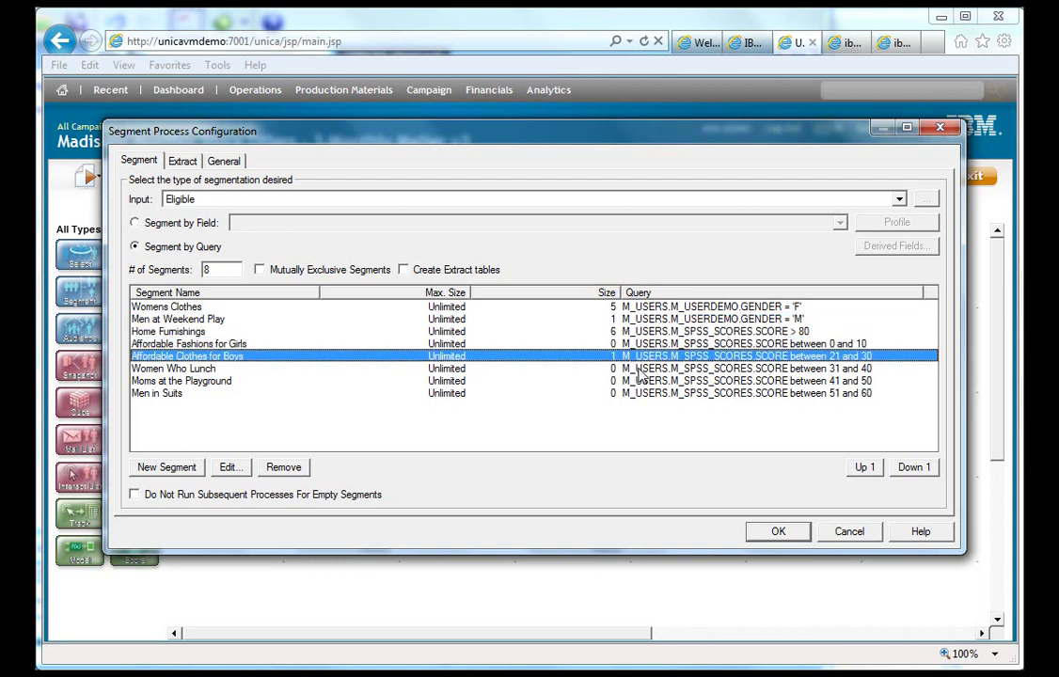
click(636, 370)
click(639, 381)
click(688, 393)
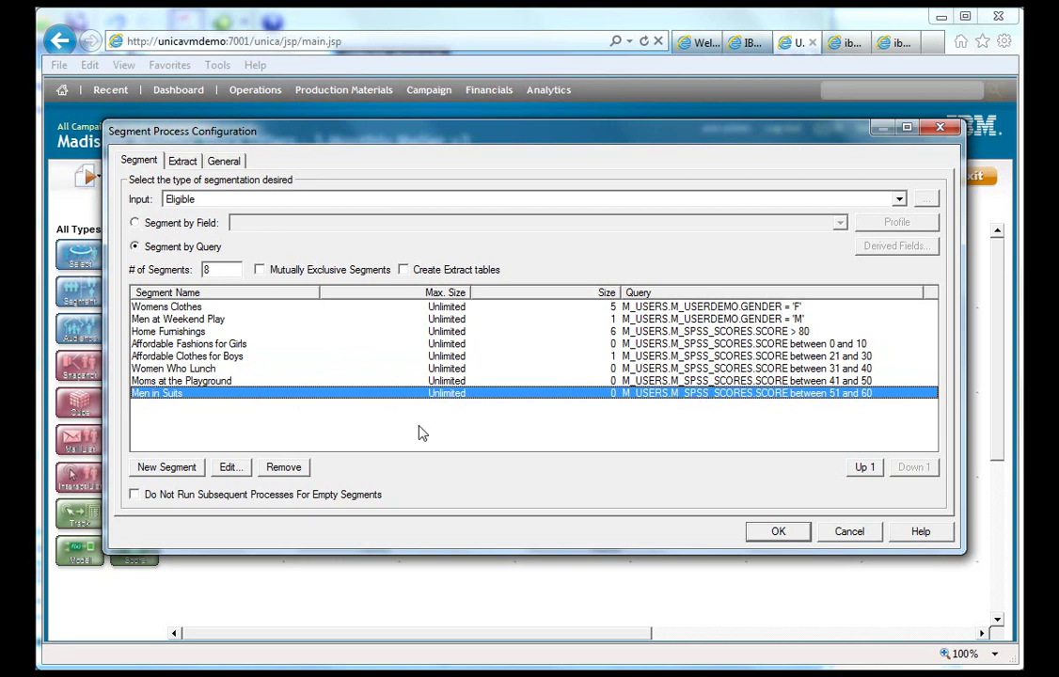
click(848, 531)
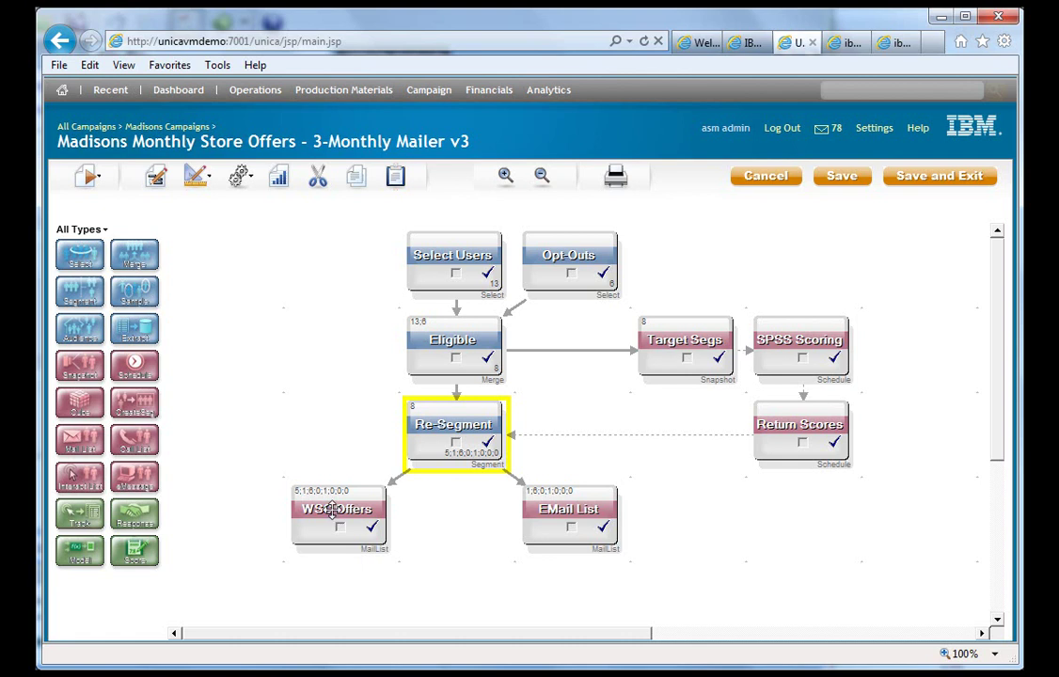
double_click(331, 509)
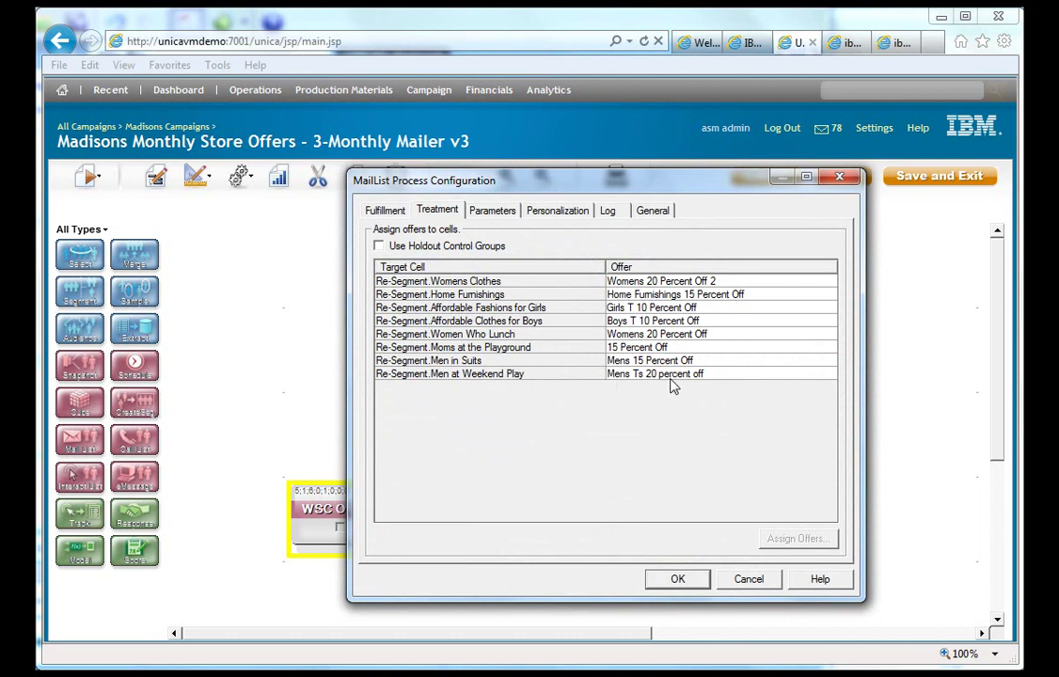
click(743, 580)
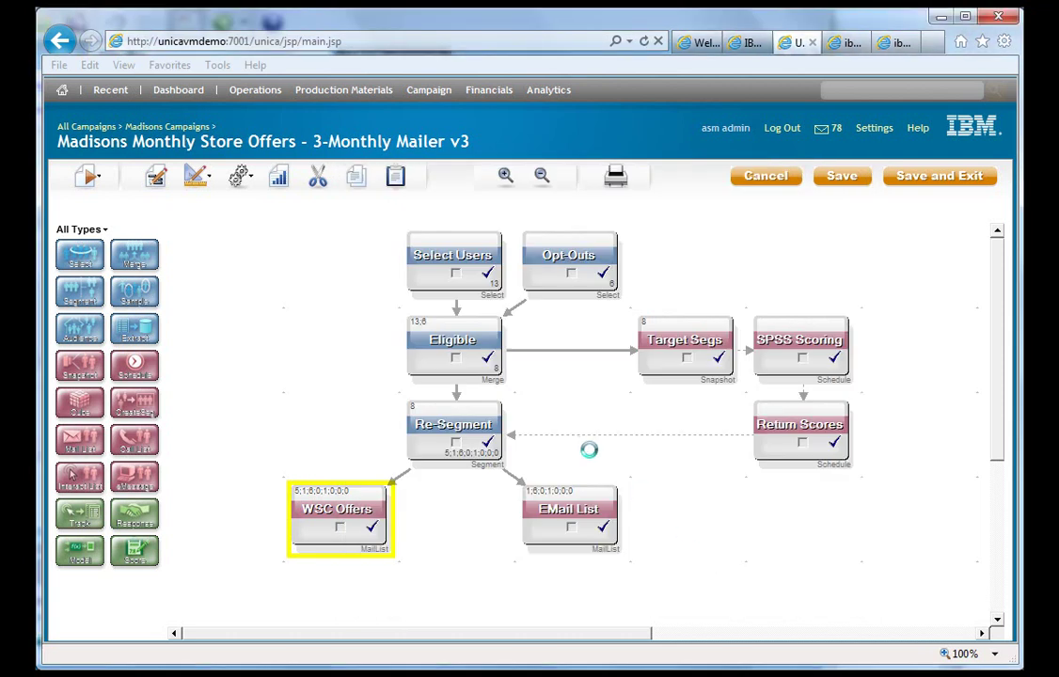
- Save and run the whole flowchart, confirming that previous run results will be lost
click(86, 177)
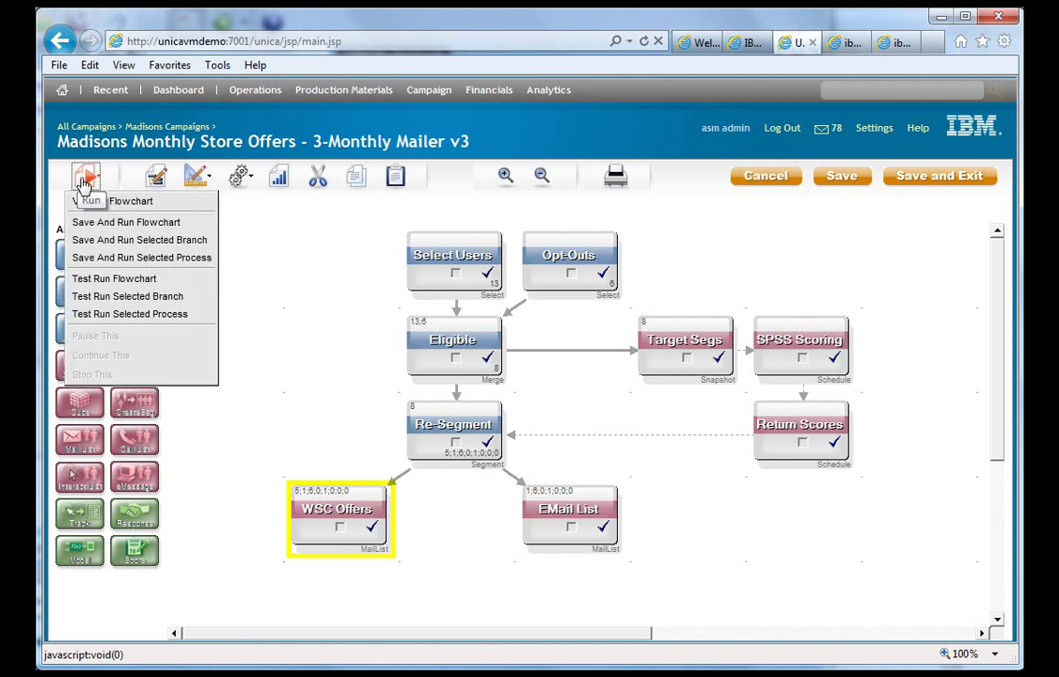
click(137, 224)
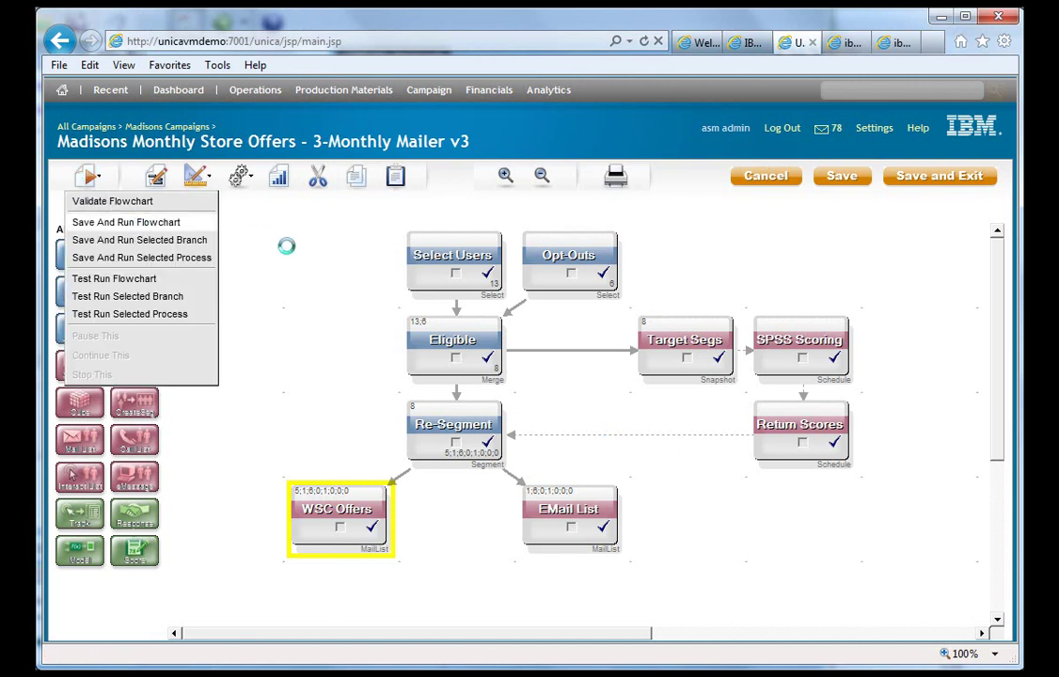
click(581, 406)
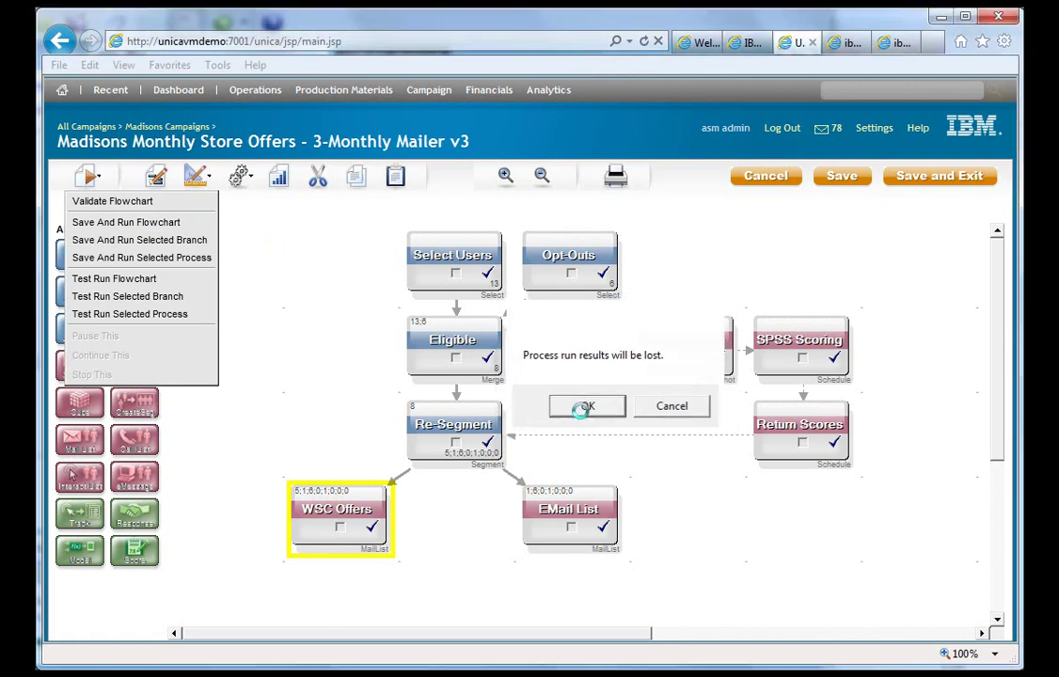